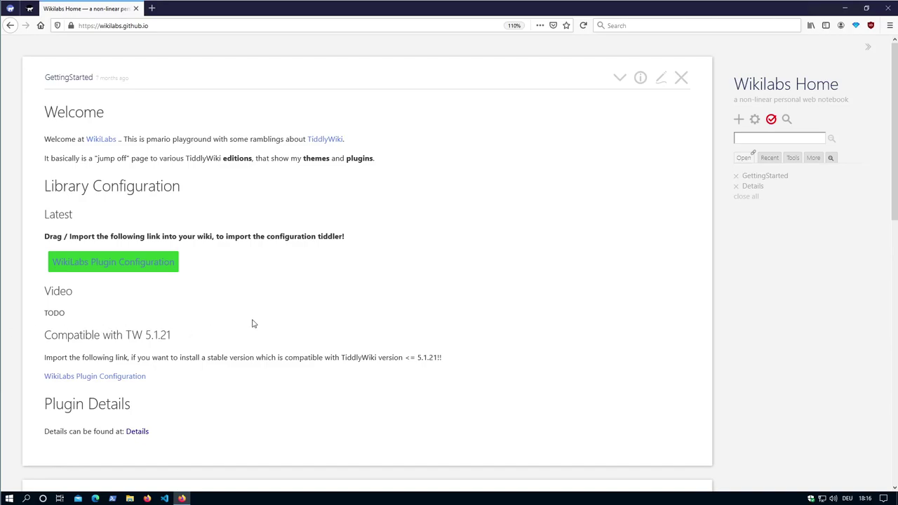
# Highlight 'wikilabs' in the site address, then dismiss the address suggestions.
pyautogui.click(201, 26)
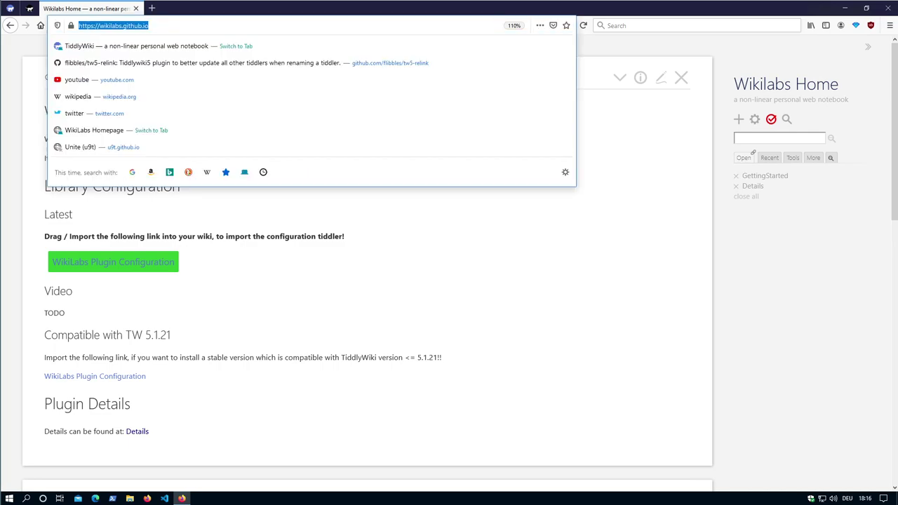
pyautogui.click(149, 26)
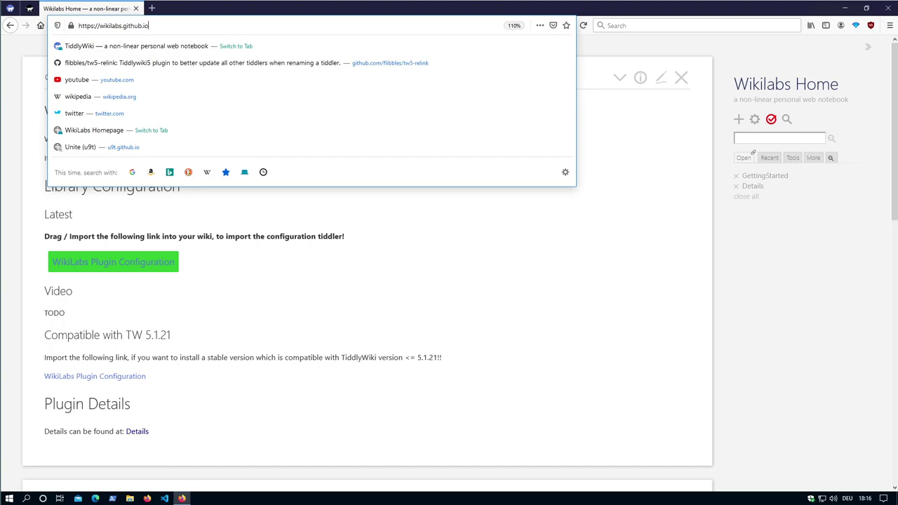
pyautogui.doubleClick(111, 25)
pyautogui.click(346, 254)
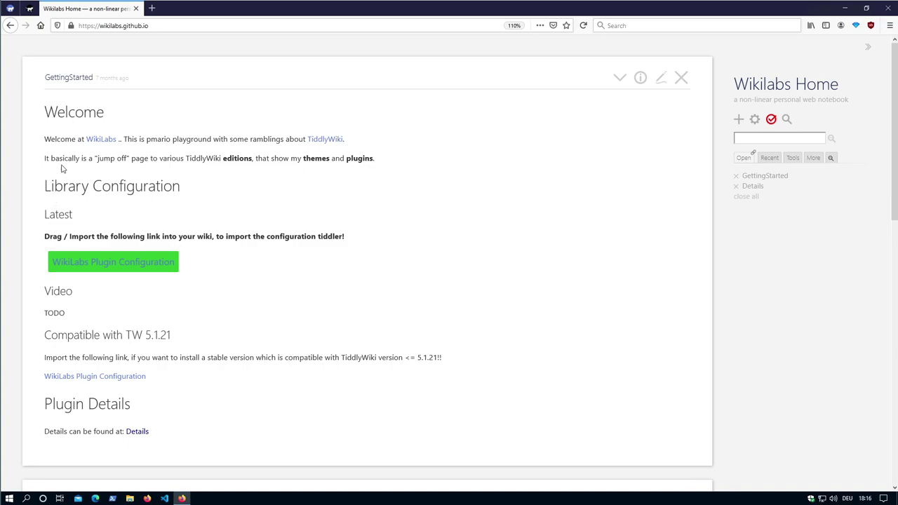
# Open the WikiLabs Plugin Configuration tiddler in edit mode to see its caption and url fields.
pyautogui.moveTo(43, 186); pyautogui.dragTo(220, 193)
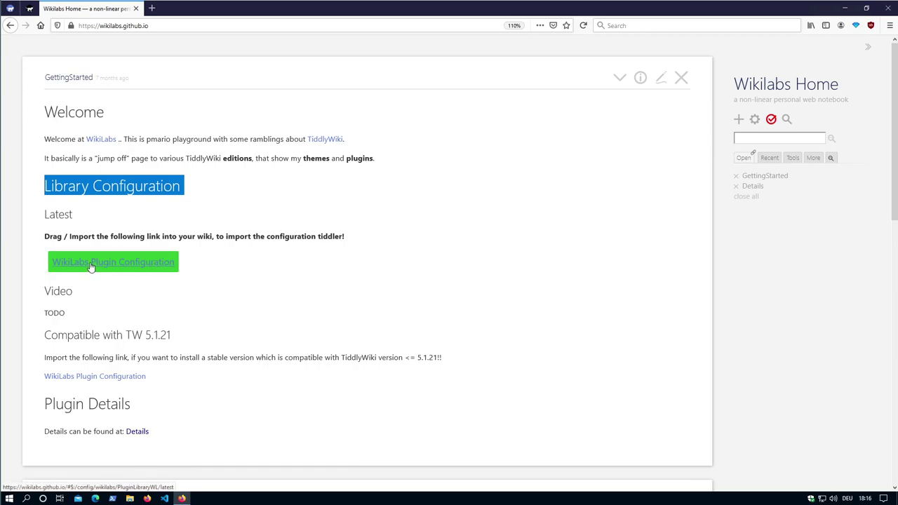
pyautogui.click(145, 266)
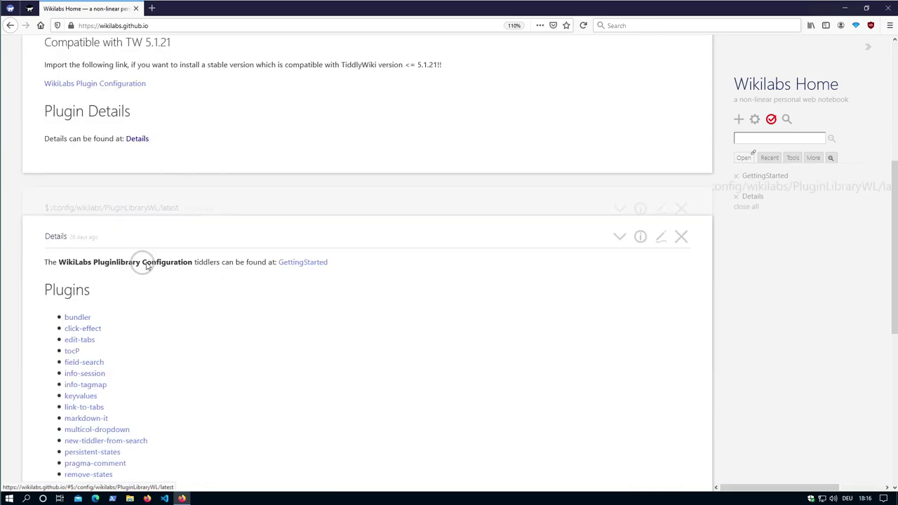
pyautogui.scroll(1, 205, 228)
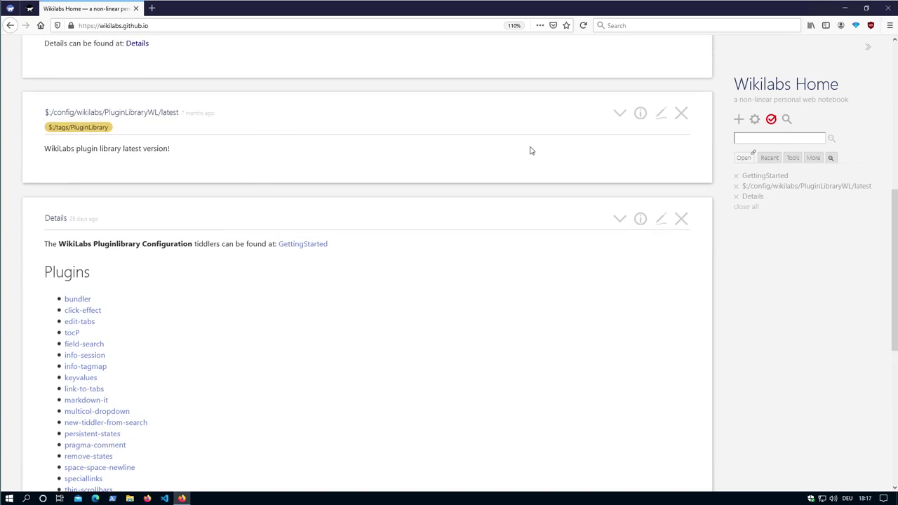
pyautogui.click(662, 117)
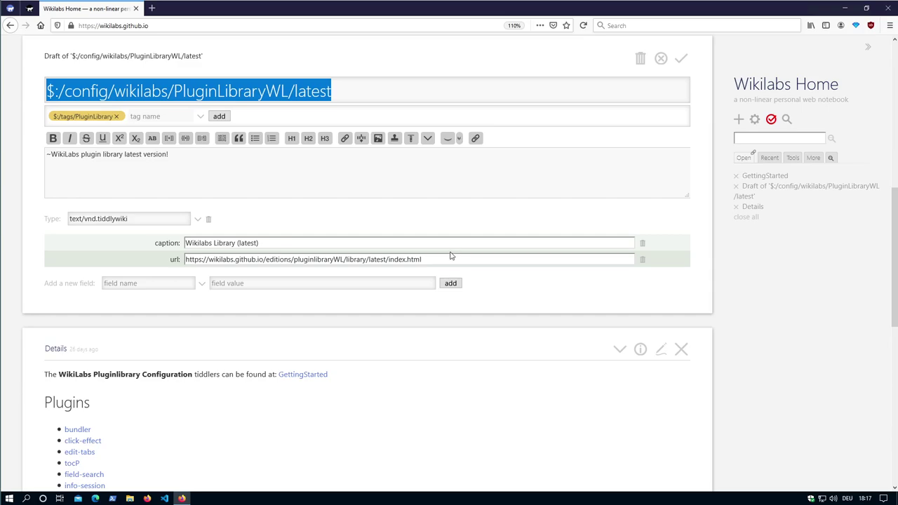
# Discard the draft and download an empty TiddlyWiki from tiddlywiki.com as empty.html.
pyautogui.click(662, 60)
pyautogui.scroll(10, 407, 144)
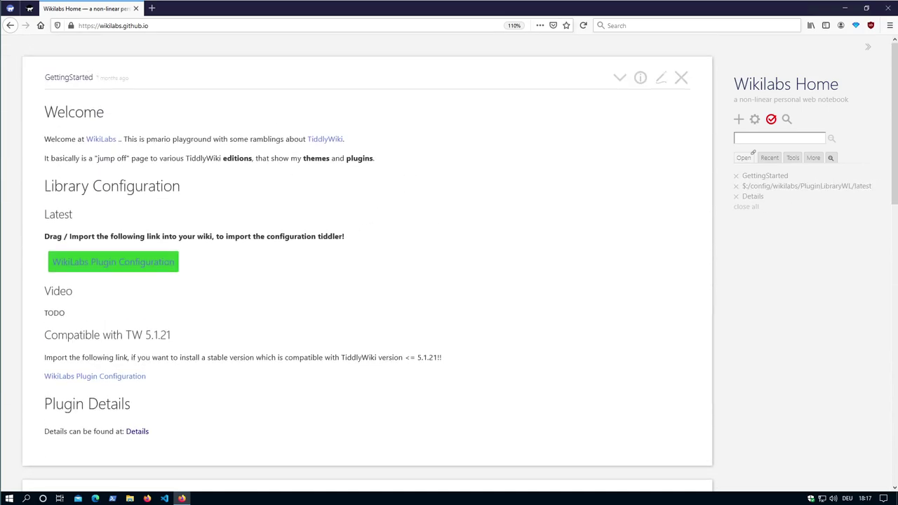
pyautogui.click(11, 9)
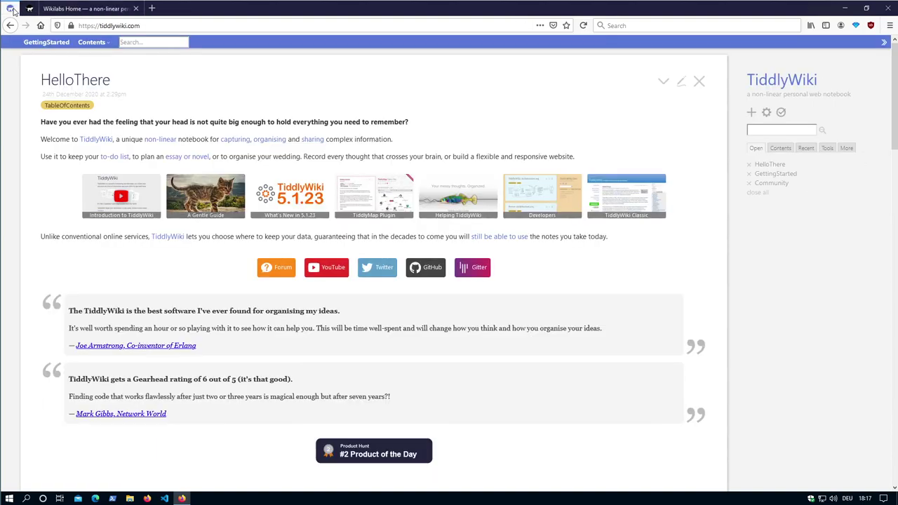
pyautogui.scroll(-5, 211, 194)
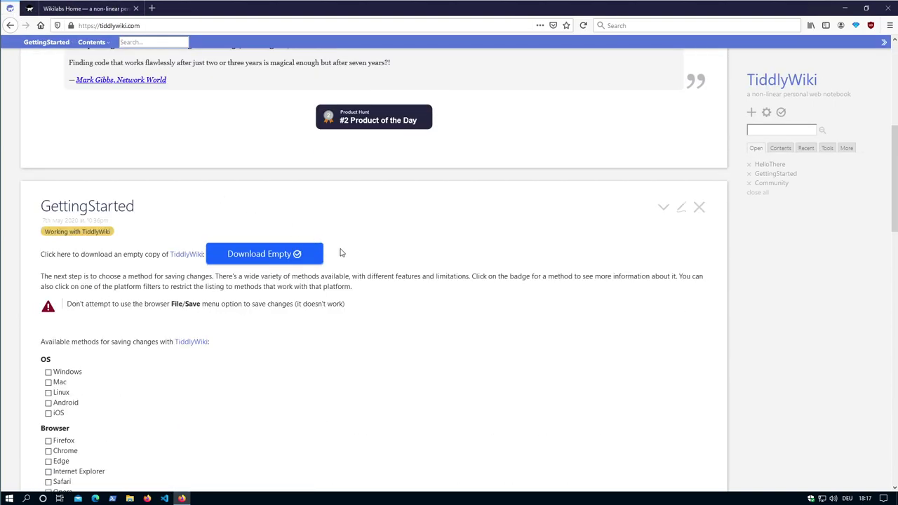
pyautogui.click(274, 261)
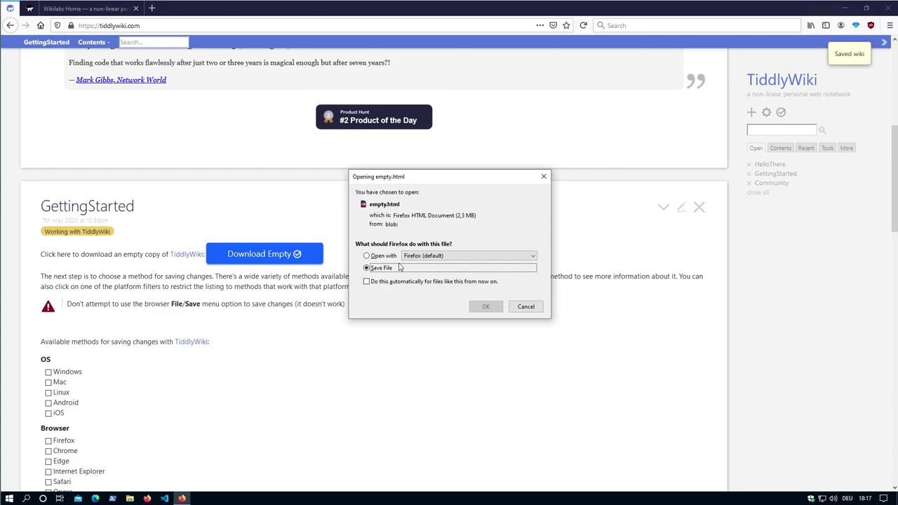
pyautogui.click(486, 307)
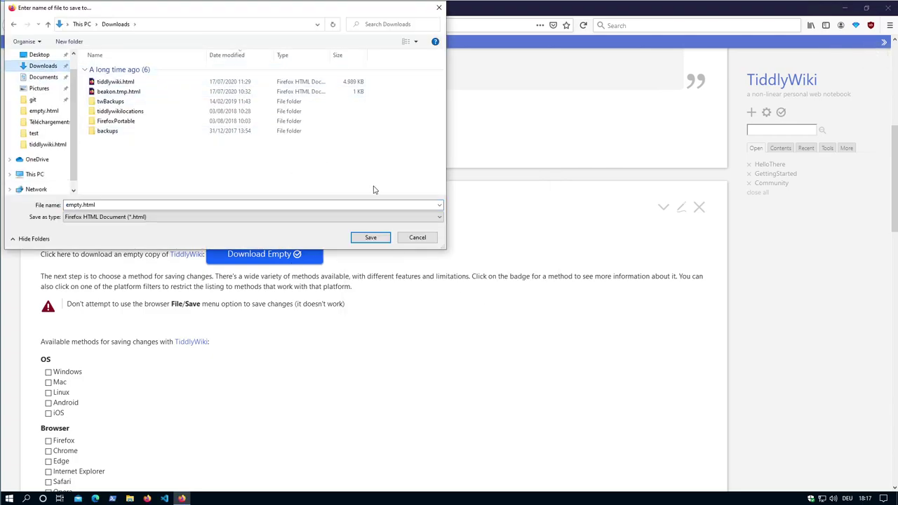
pyautogui.click(371, 237)
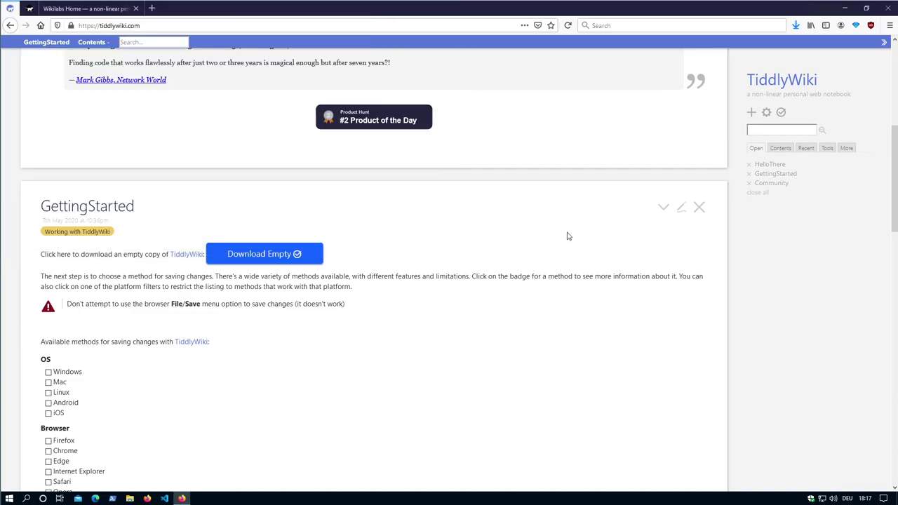
# Open empty.html from downloads, check its official plugin library, then return to Wikilabs Home.
pyautogui.click(796, 26)
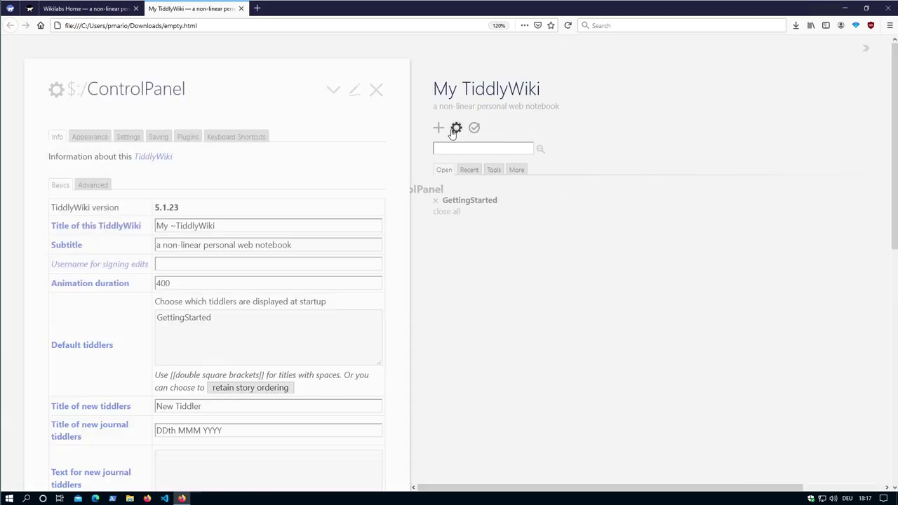
pyautogui.click(190, 137)
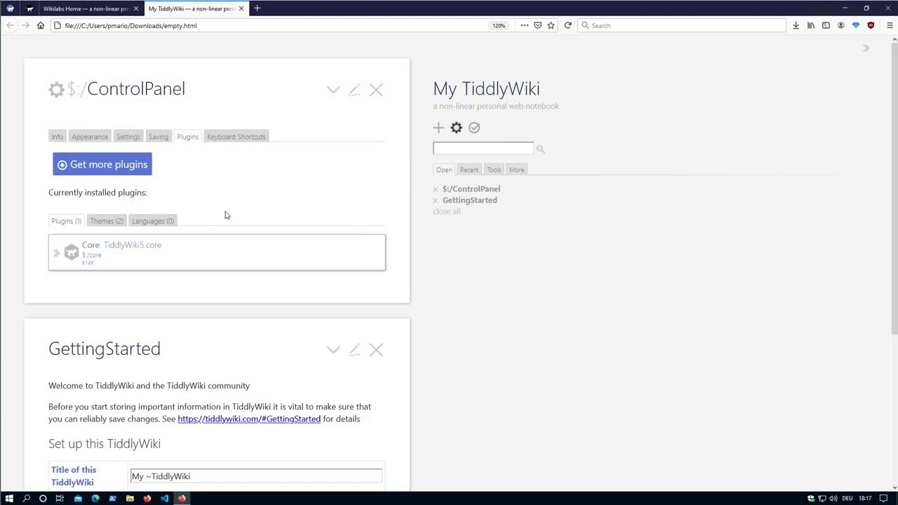
pyautogui.click(138, 168)
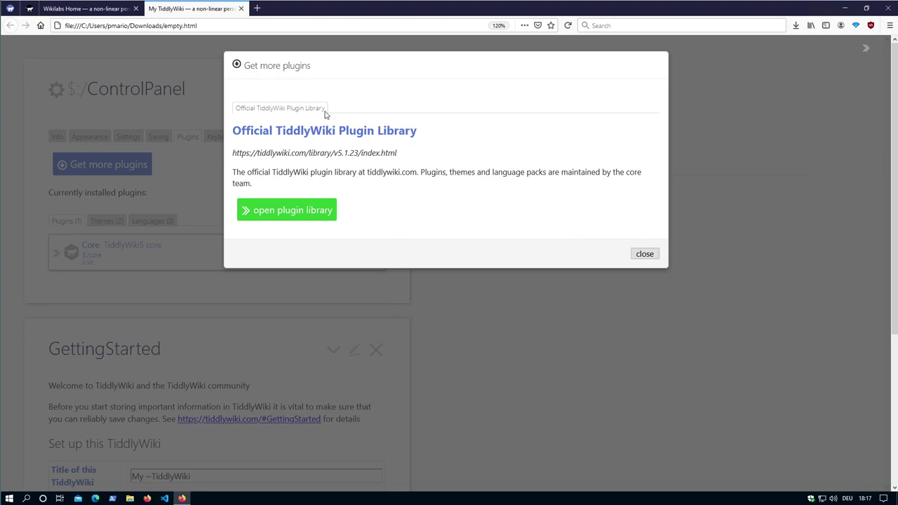
pyautogui.click(316, 212)
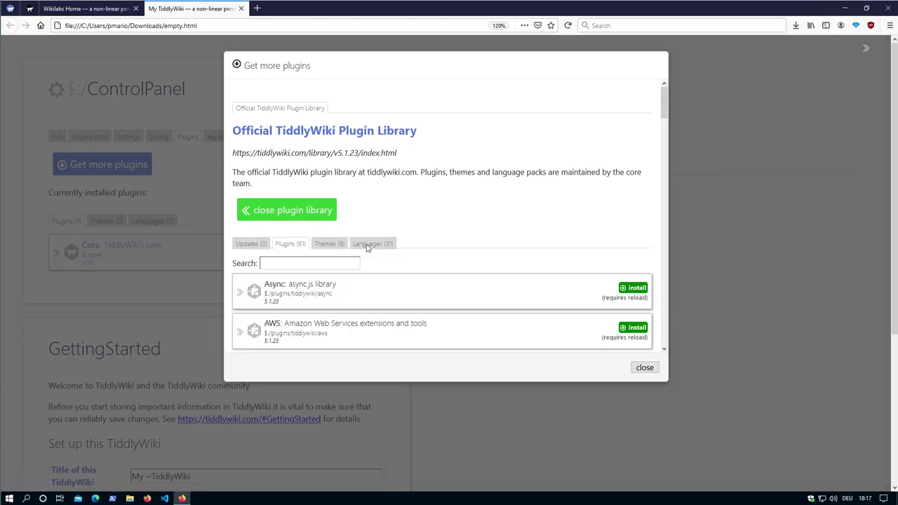
pyautogui.click(645, 368)
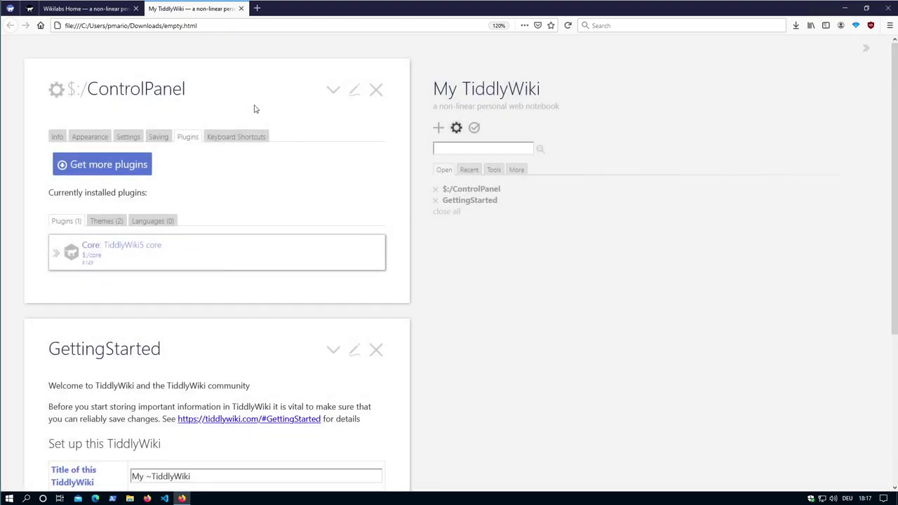
pyautogui.click(102, 9)
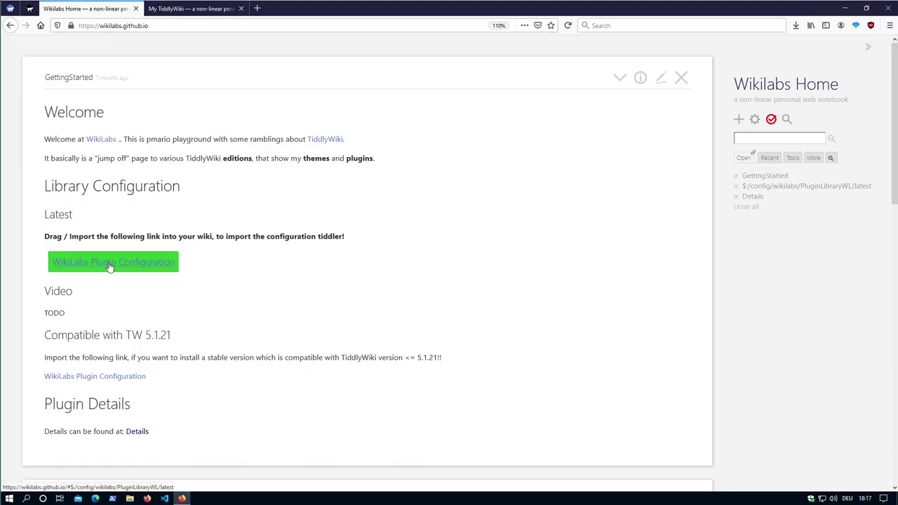
# Import the WikiLabs Plugin Configuration tiddler into empty.html and close the import report.
pyautogui.moveTo(110, 263); pyautogui.dragTo(239, 194)
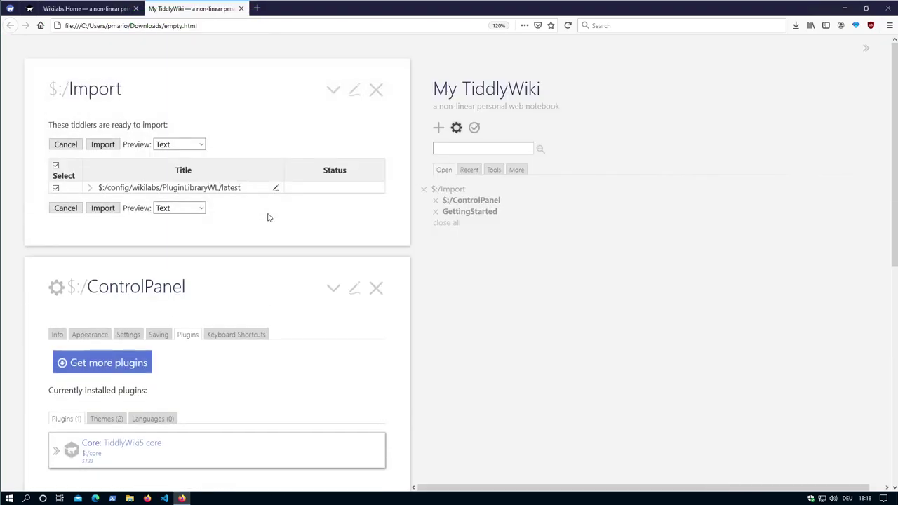
pyautogui.click(102, 209)
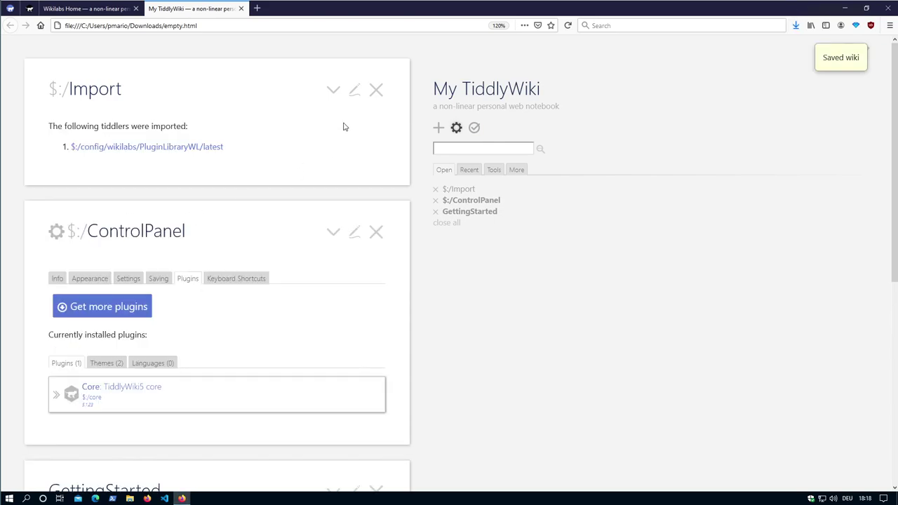
pyautogui.click(376, 90)
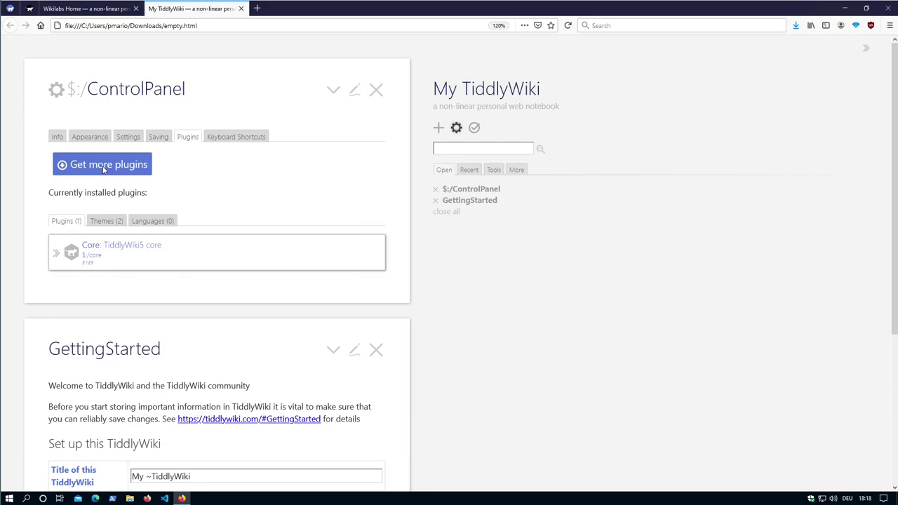
# Install the Link to Tabs plugin by searching 'link-t' in the Wikilabs Library.
pyautogui.click(104, 167)
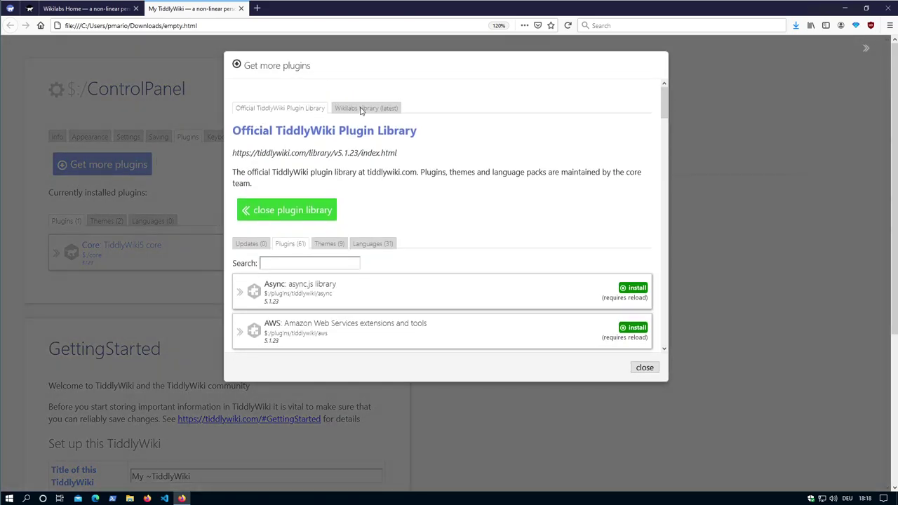
pyautogui.click(361, 108)
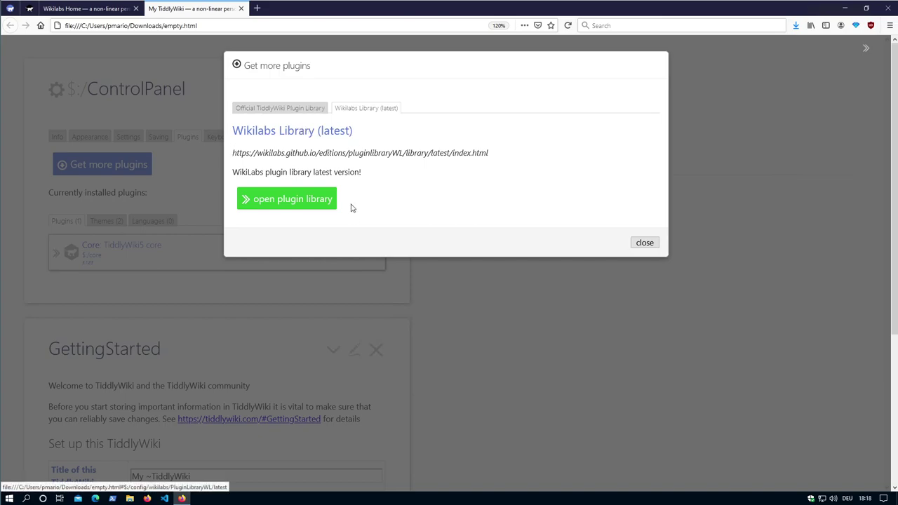
pyautogui.click(298, 200)
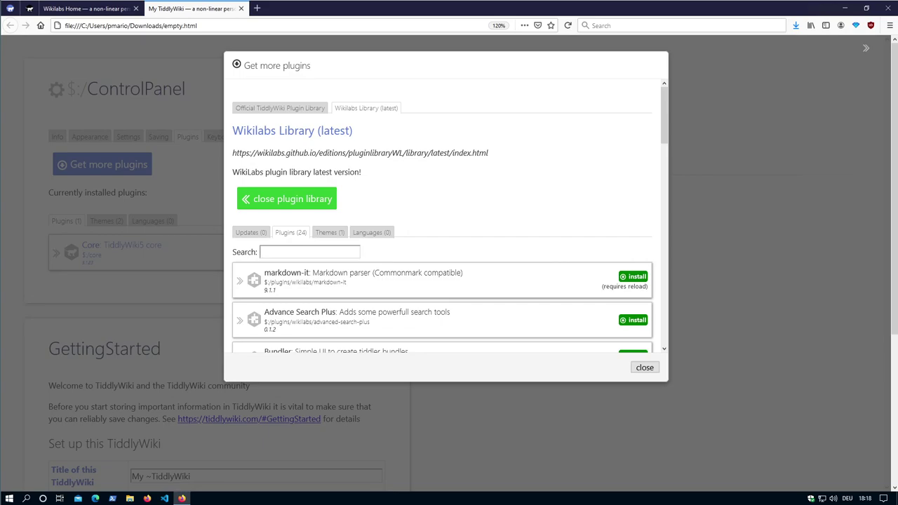
pyautogui.write('link-')
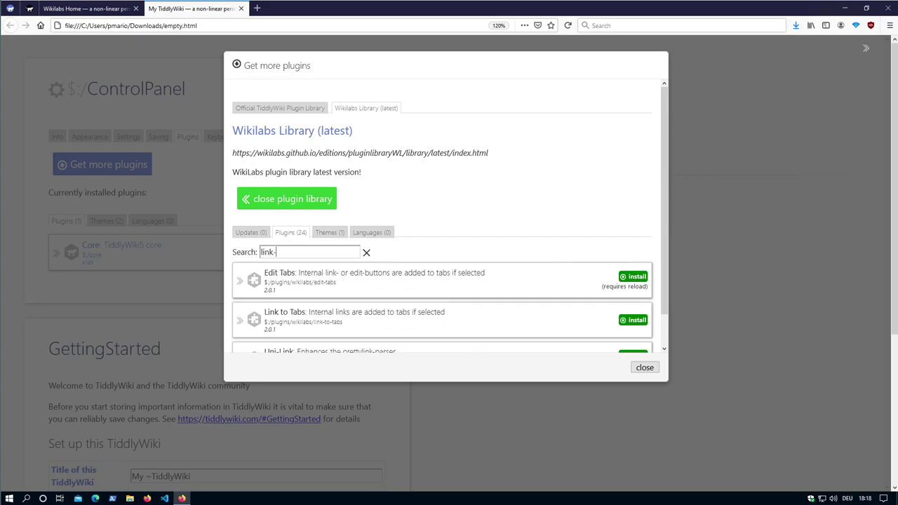
pyautogui.write('t')
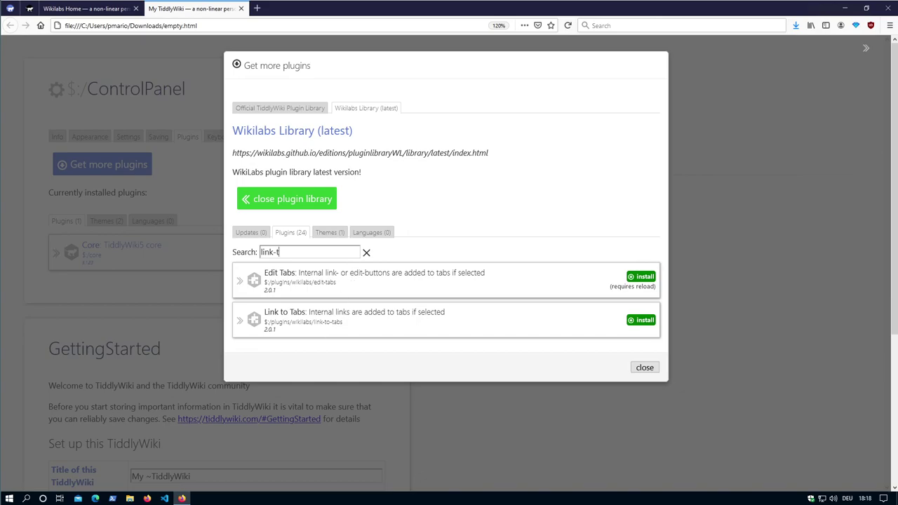
pyautogui.click(641, 320)
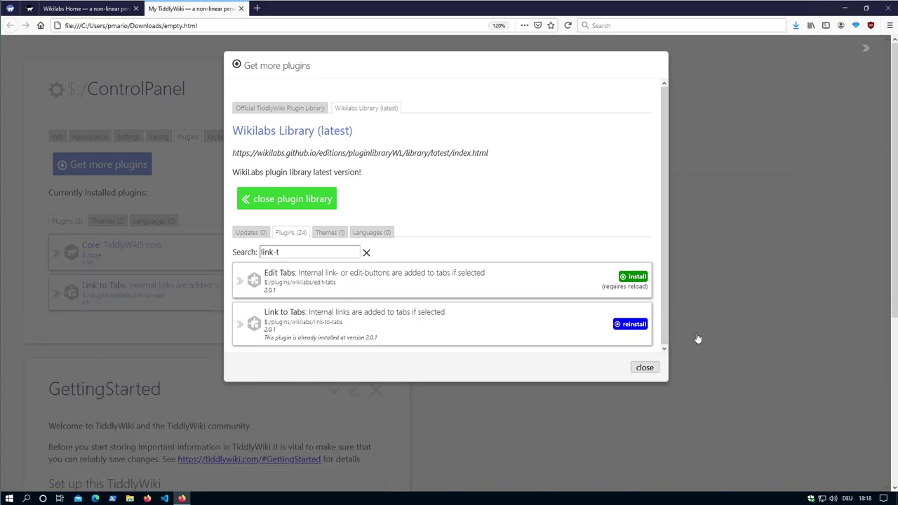
pyautogui.tripleClick(271, 253)
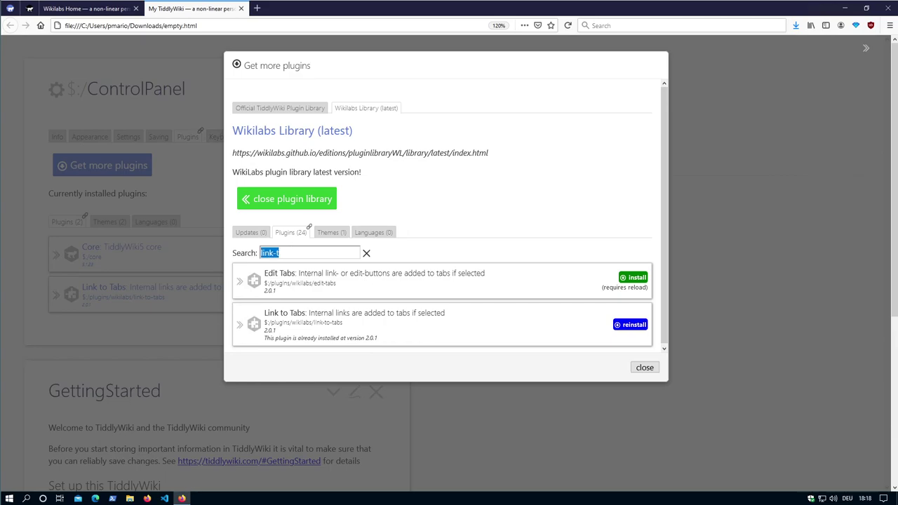
# Install the Click Effect plugin by searching 'cli', then save and reload the wiki.
pyautogui.click(366, 253)
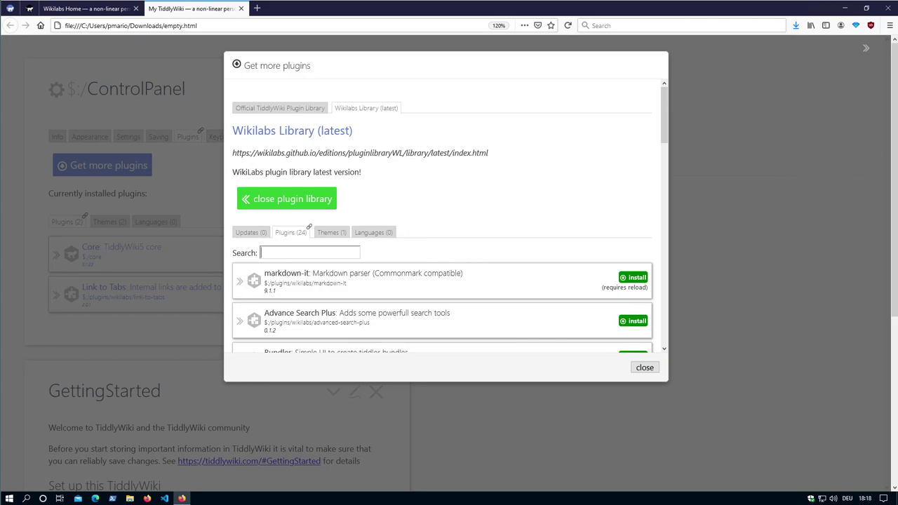
pyautogui.write('cli')
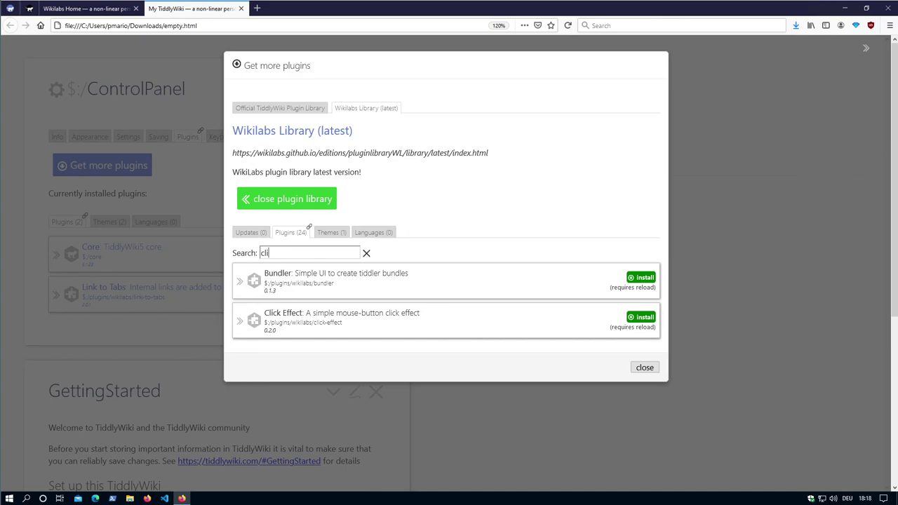
pyautogui.click(642, 318)
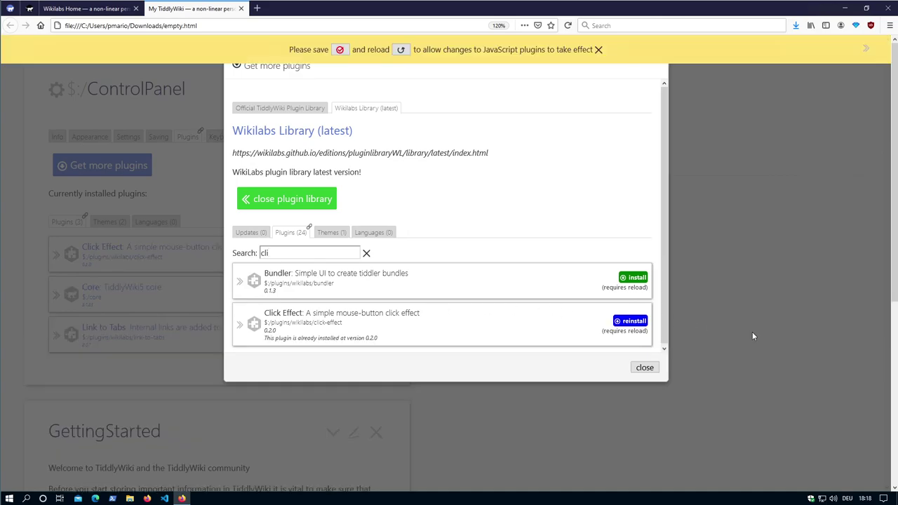
pyautogui.click(643, 368)
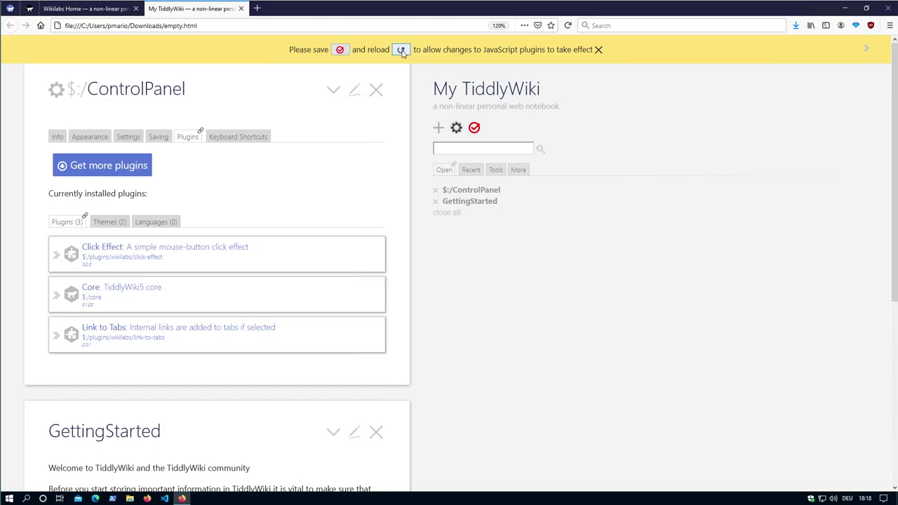
pyautogui.click(339, 49)
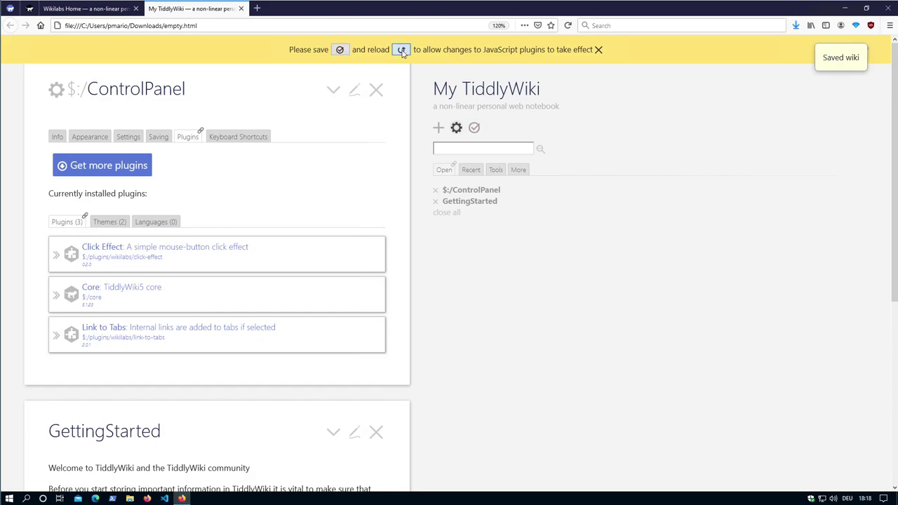
pyautogui.click(402, 50)
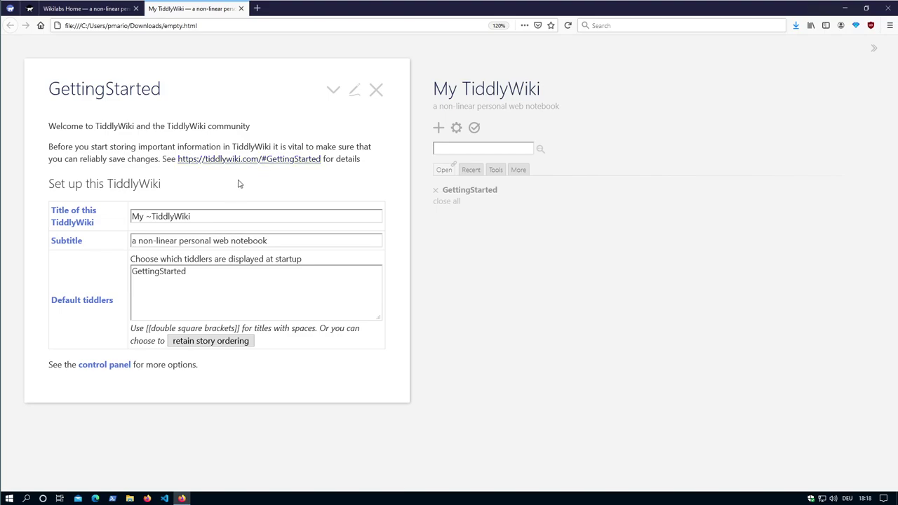
# Try the sidebar's Recent, Tools and Open tabs, open $:/core/ui/SideBar/Open, then the ControlPanel.
pyautogui.click(468, 170)
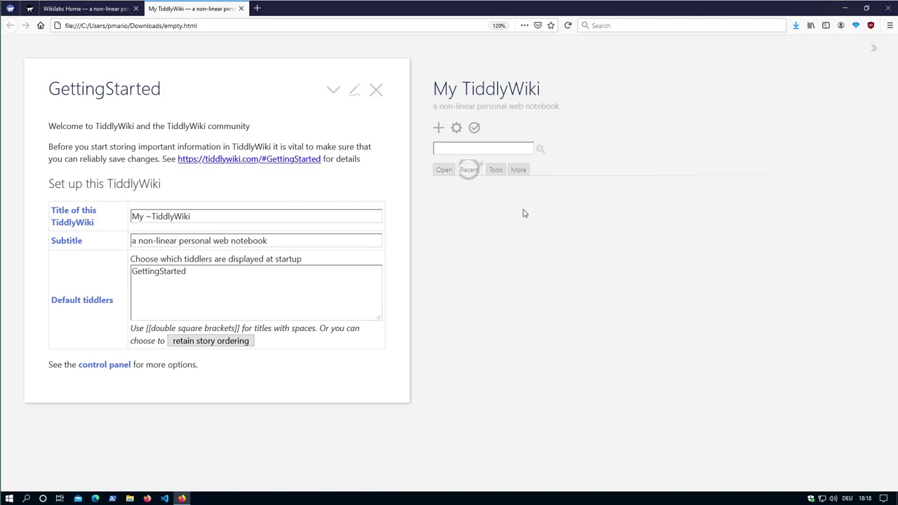
pyautogui.click(498, 171)
pyautogui.click(446, 172)
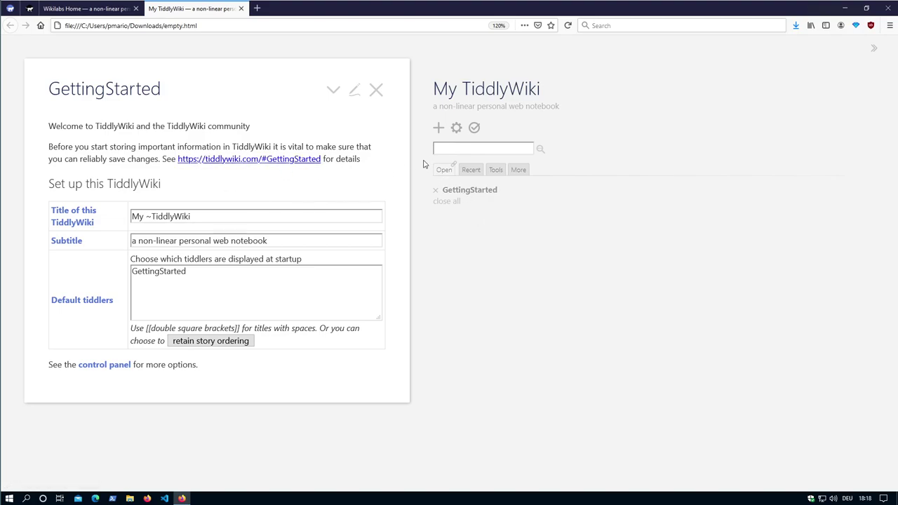
pyautogui.click(467, 172)
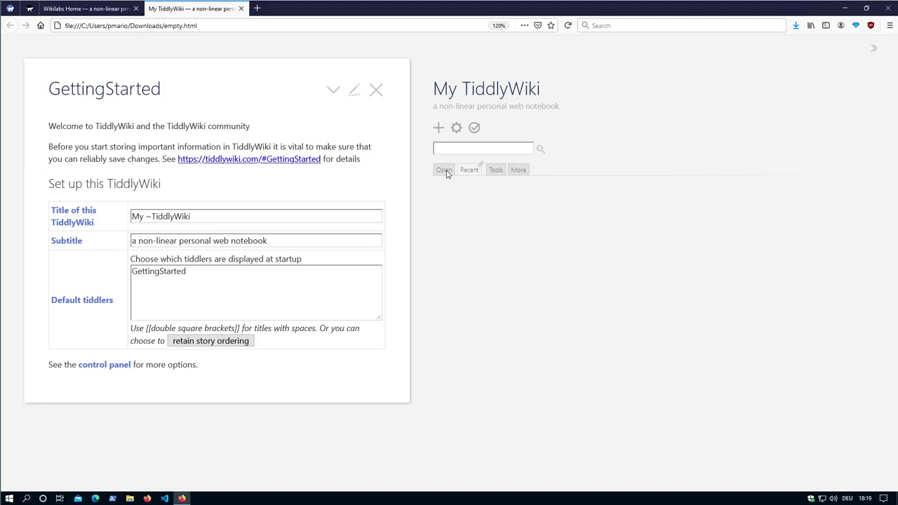
pyautogui.click(447, 171)
pyautogui.moveTo(455, 170); pyautogui.dragTo(483, 229)
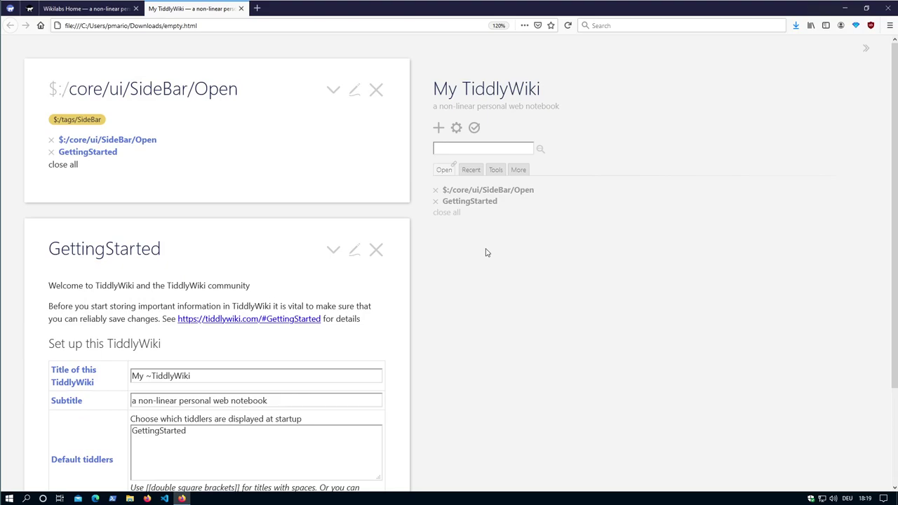
pyautogui.click(456, 127)
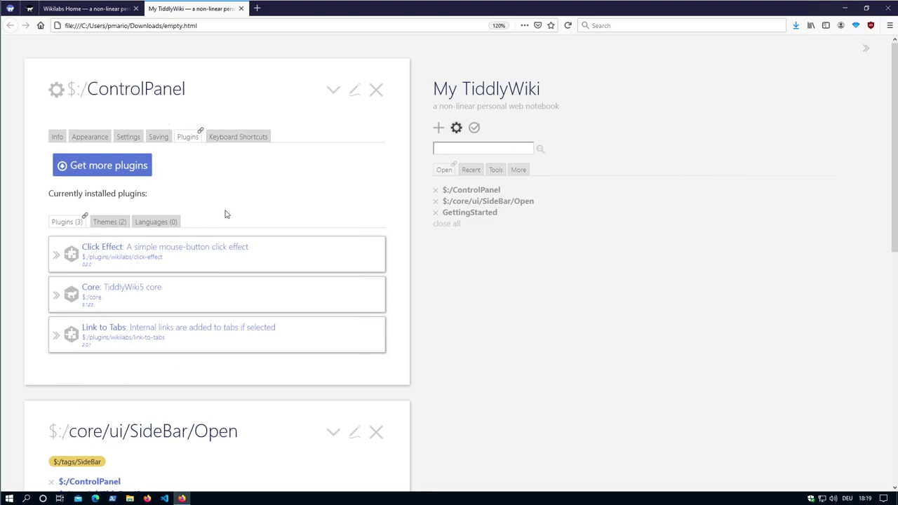
pyautogui.click(134, 169)
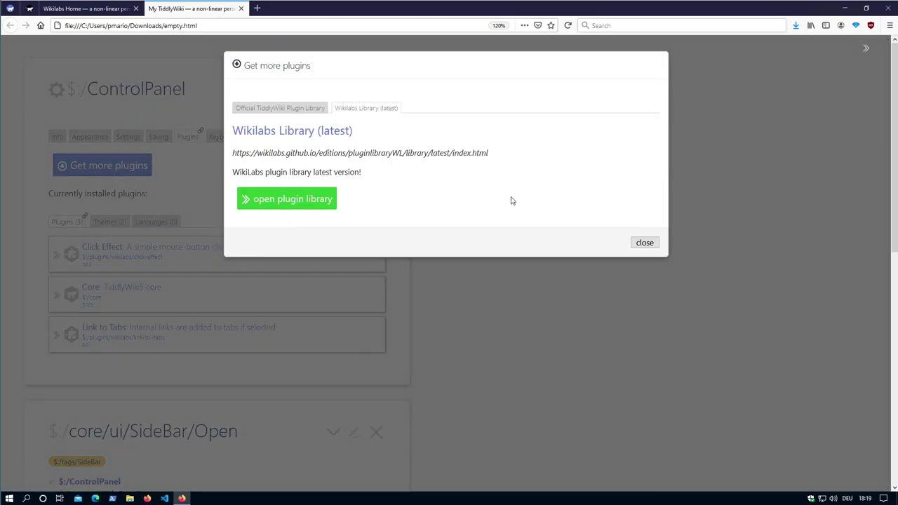
pyautogui.click(332, 202)
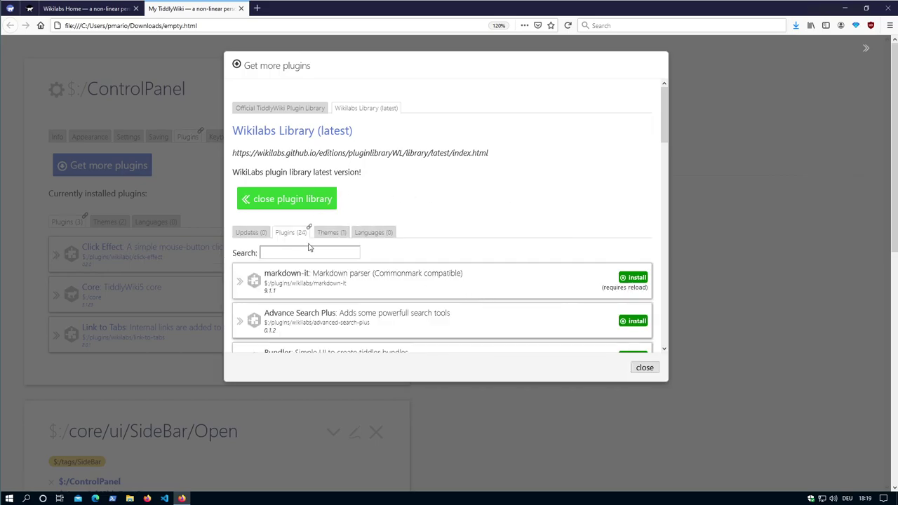
pyautogui.scroll(-3, 462, 255)
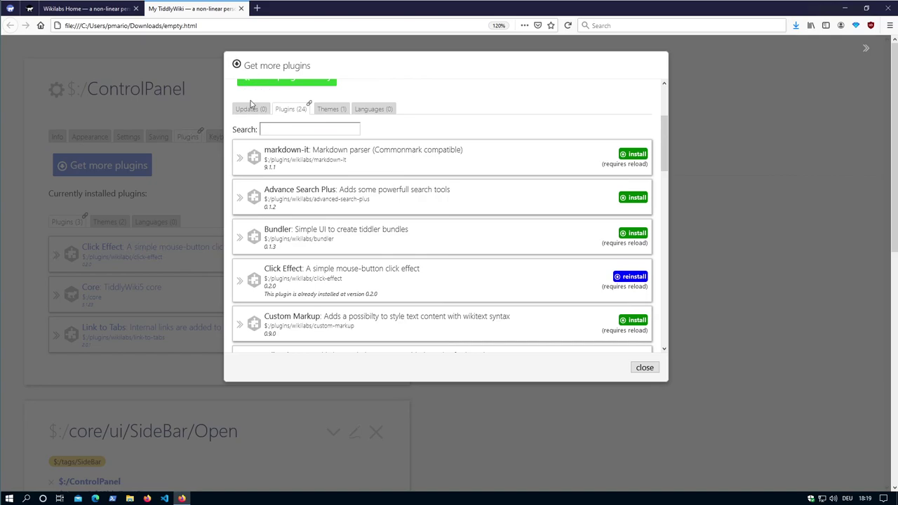
pyautogui.click(251, 111)
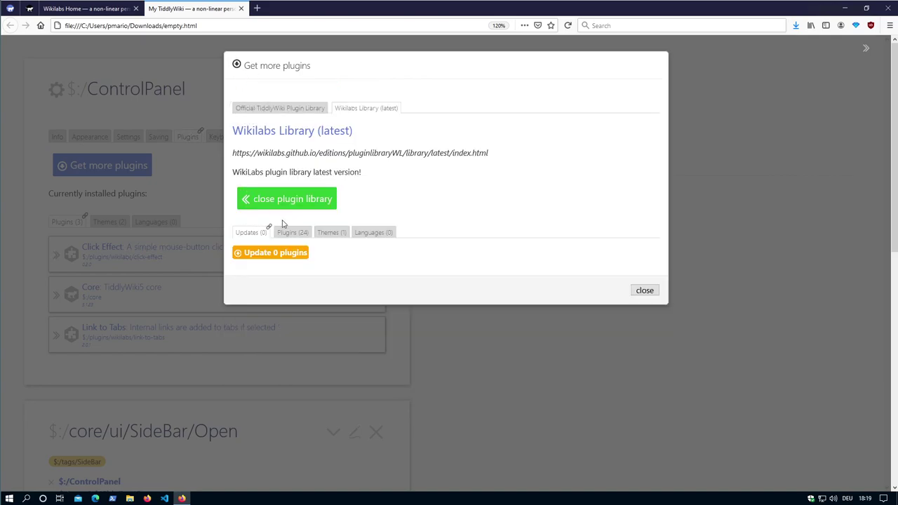
pyautogui.click(638, 296)
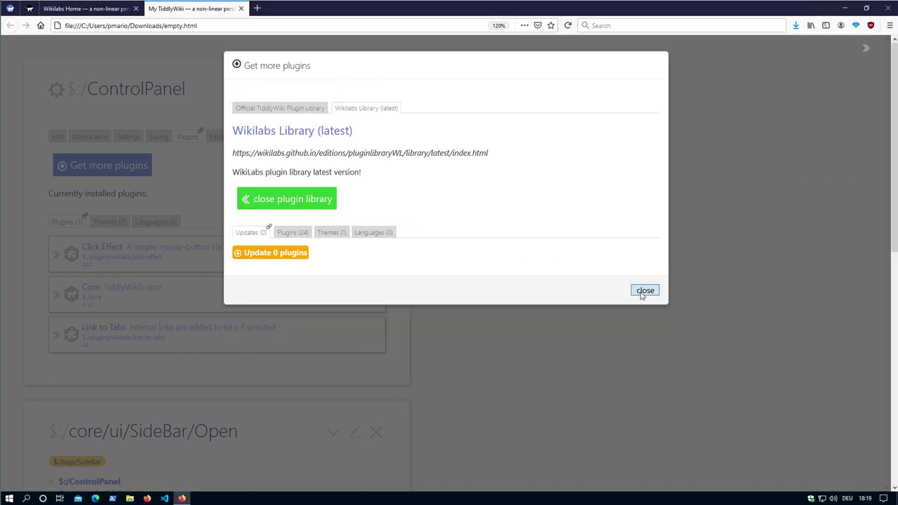